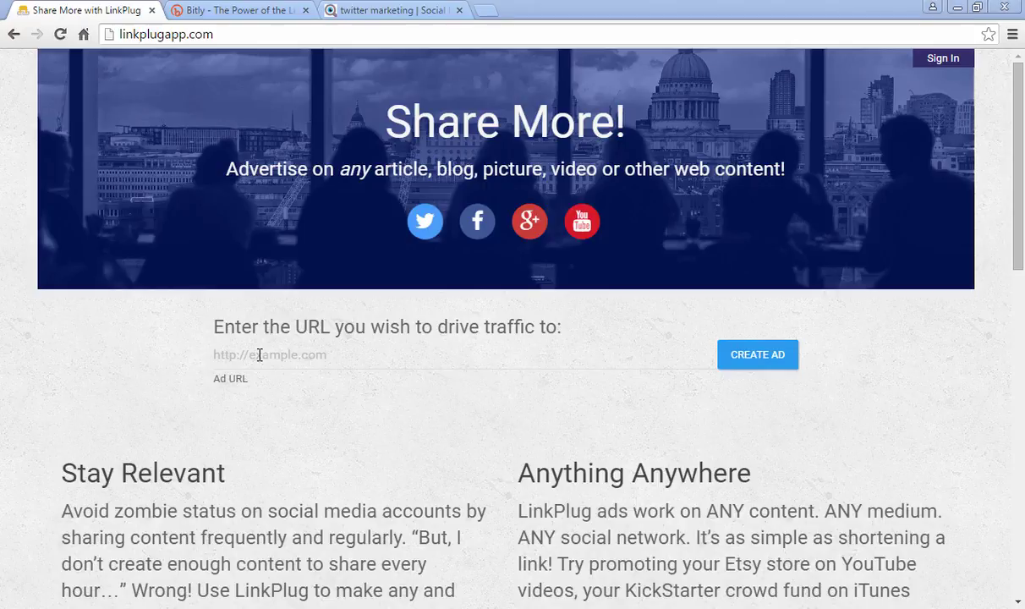
- Create a LinkPlug ad pointing to the Udemy SEO ultimate guide coupon URL
{"action": "left_click", "coordinate": [259, 354]}
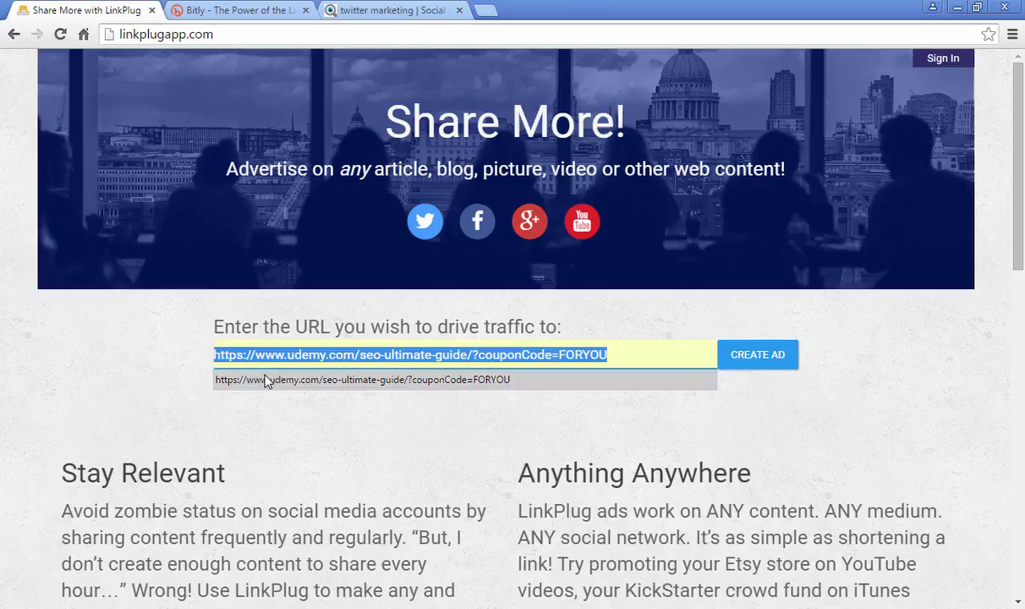
{"action": "left_click", "coordinate": [263, 380]}
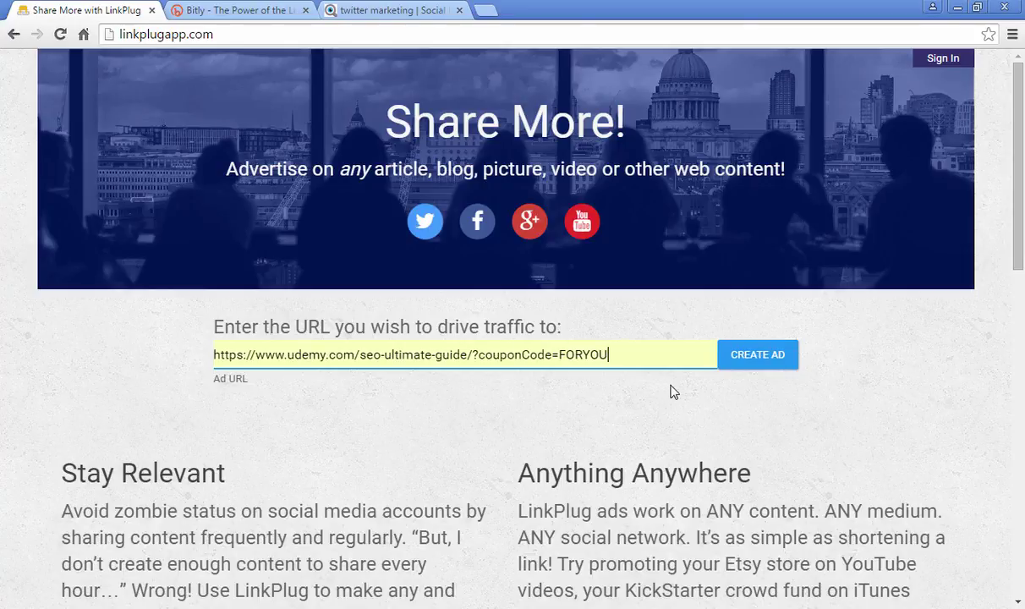
{"action": "left_click", "coordinate": [765, 363]}
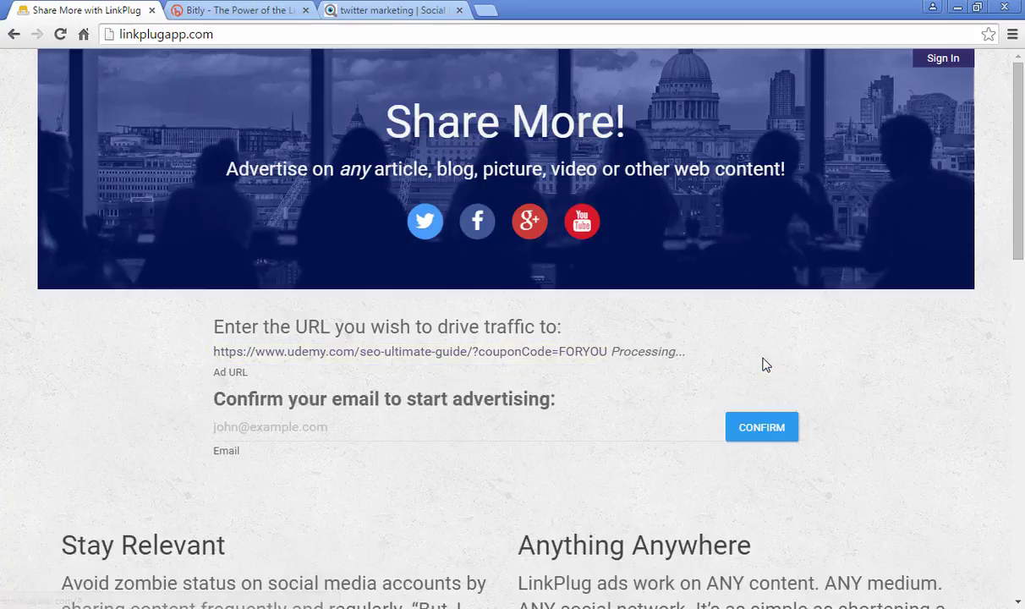
- Enter the account's Gmail address in the Email field and confirm it to start advertising
{"action": "left_click", "coordinate": [331, 426]}
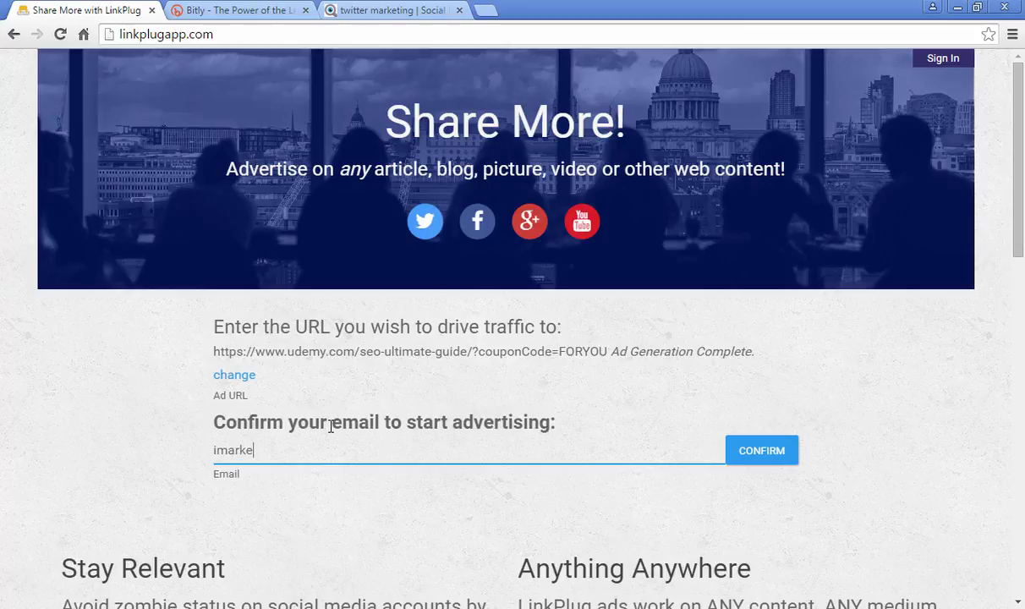
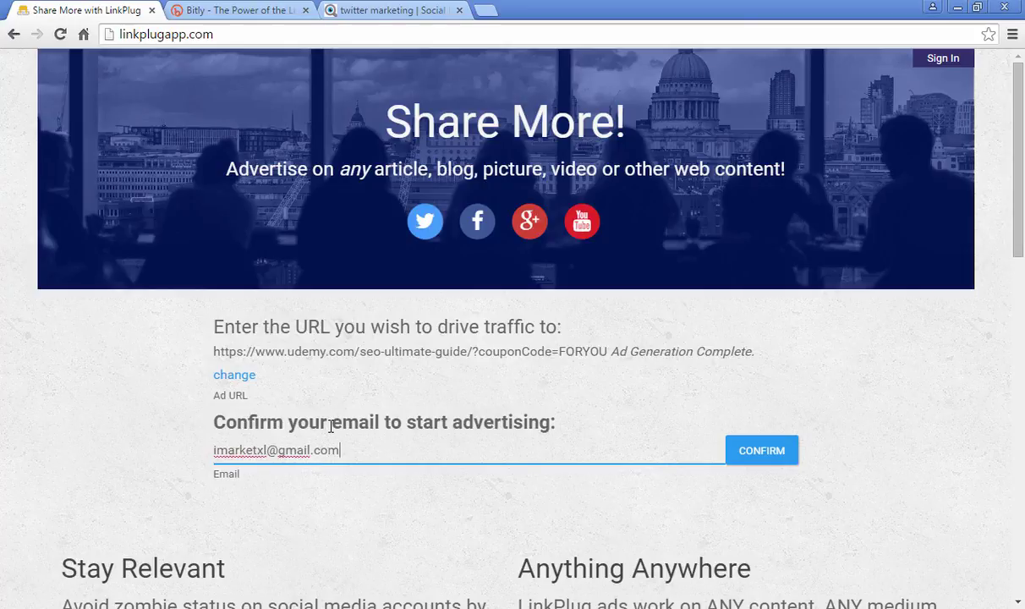
{"action": "left_click", "coordinate": [756, 457]}
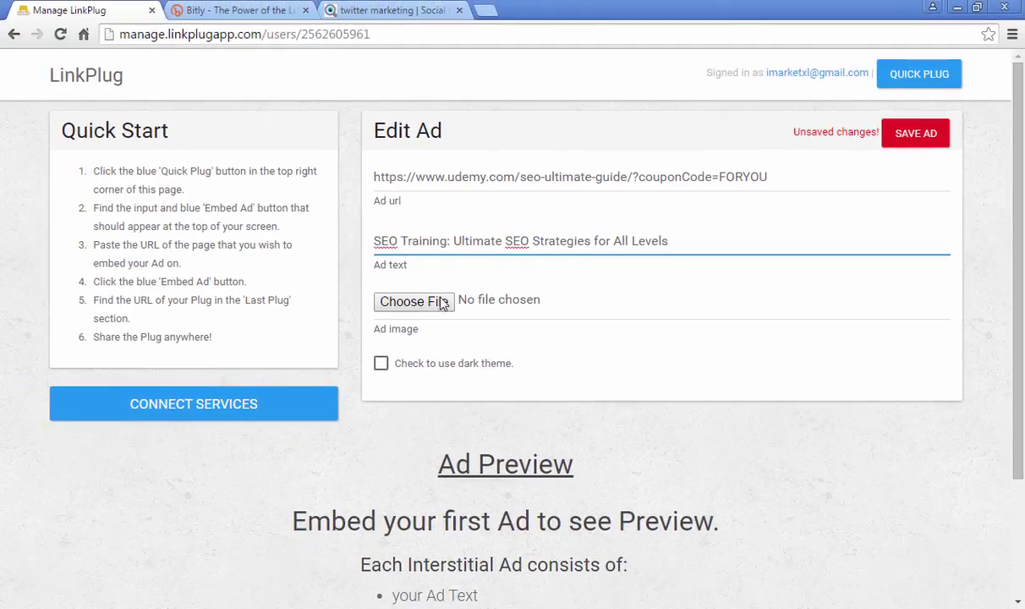
- Attach happy-work-at-beach.jpg as the SEO Training ad image and save the ad
{"action": "left_click", "coordinate": [414, 302]}
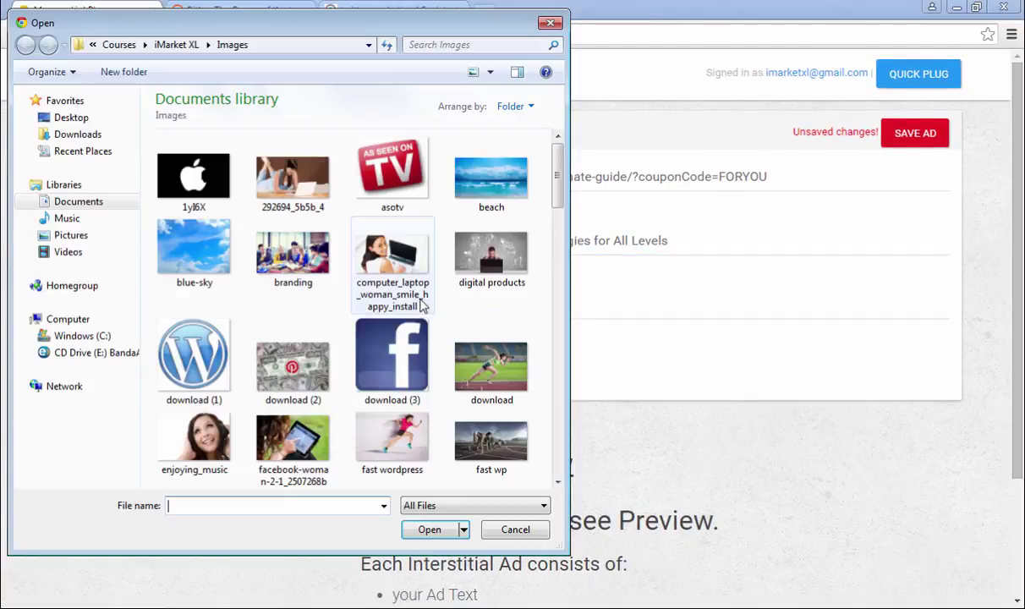
{"action": "left_click_drag", "start_coordinate": [558, 181], "coordinate": [566, 254]}
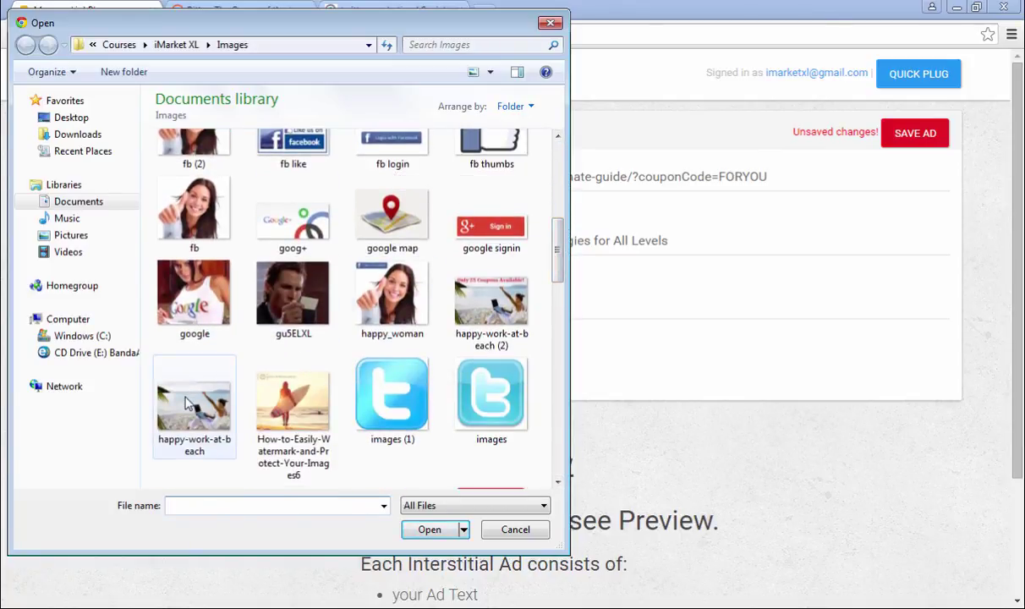
{"action": "left_click", "coordinate": [187, 403]}
{"action": "double_click", "coordinate": [188, 403]}
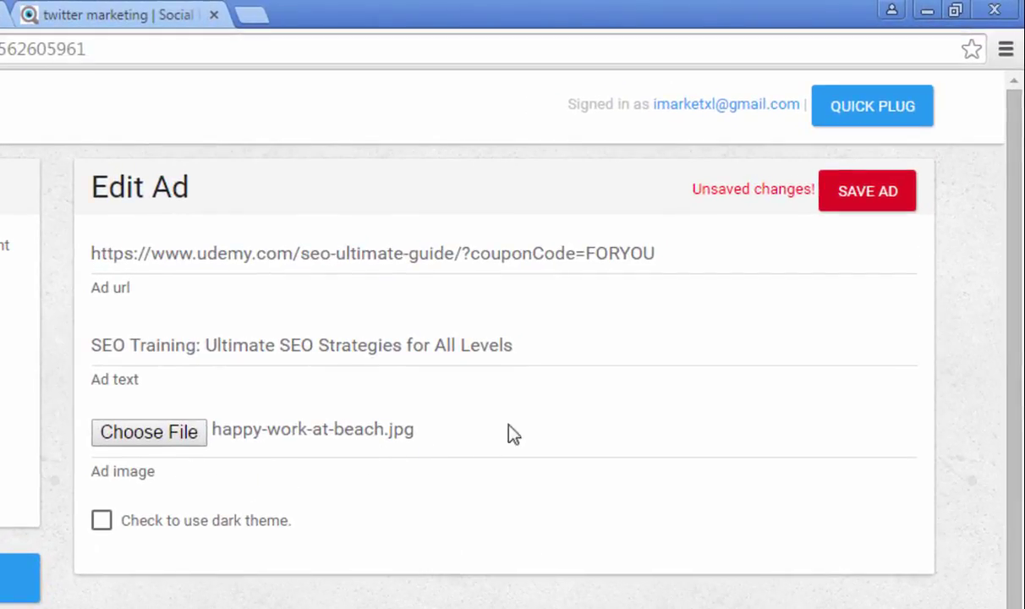
{"action": "left_click", "coordinate": [858, 196]}
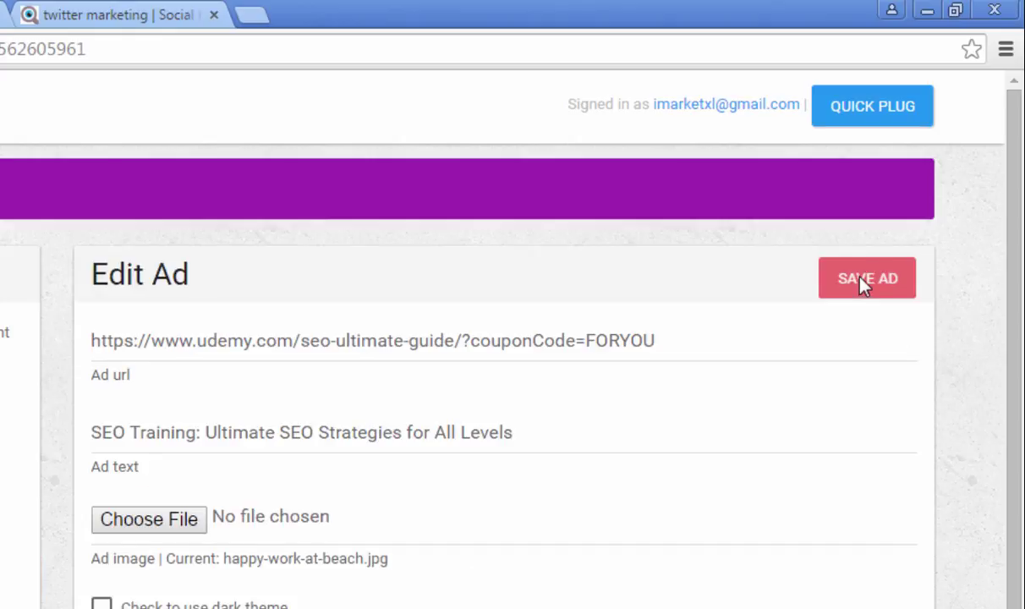
- Copy the socialmediaexaminer.com/tag/twitter-marketing/ address from the Social Media Examiner tab
{"action": "left_click", "coordinate": [878, 116]}
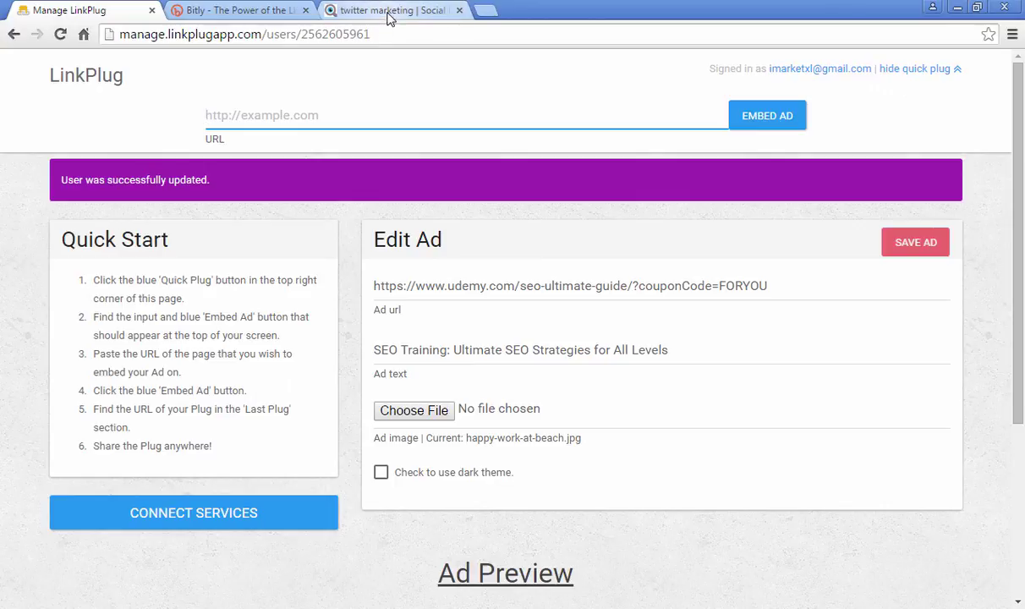
{"action": "left_click", "coordinate": [389, 12]}
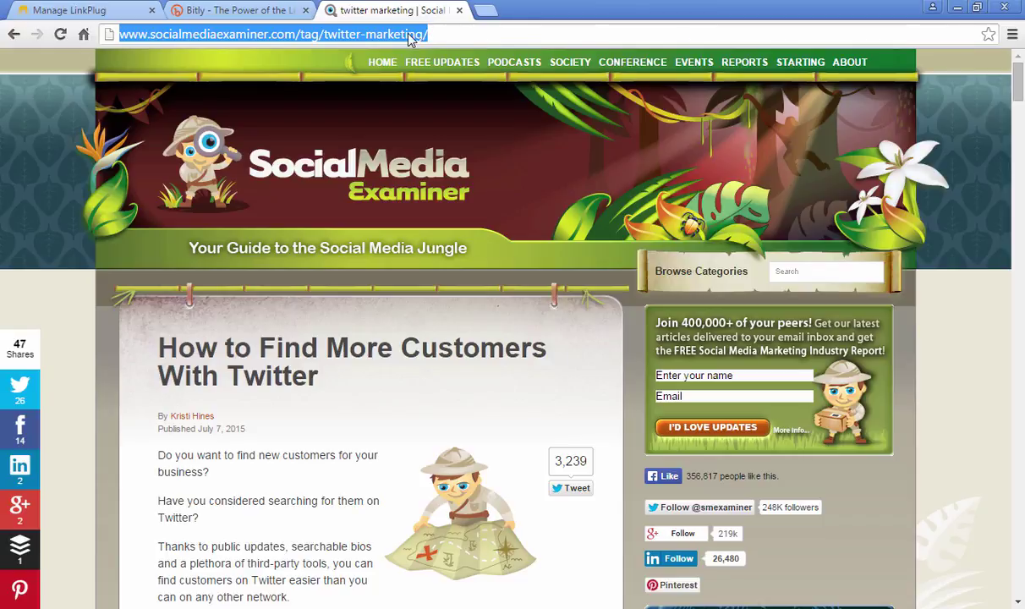
{"action": "right_click", "coordinate": [408, 39]}
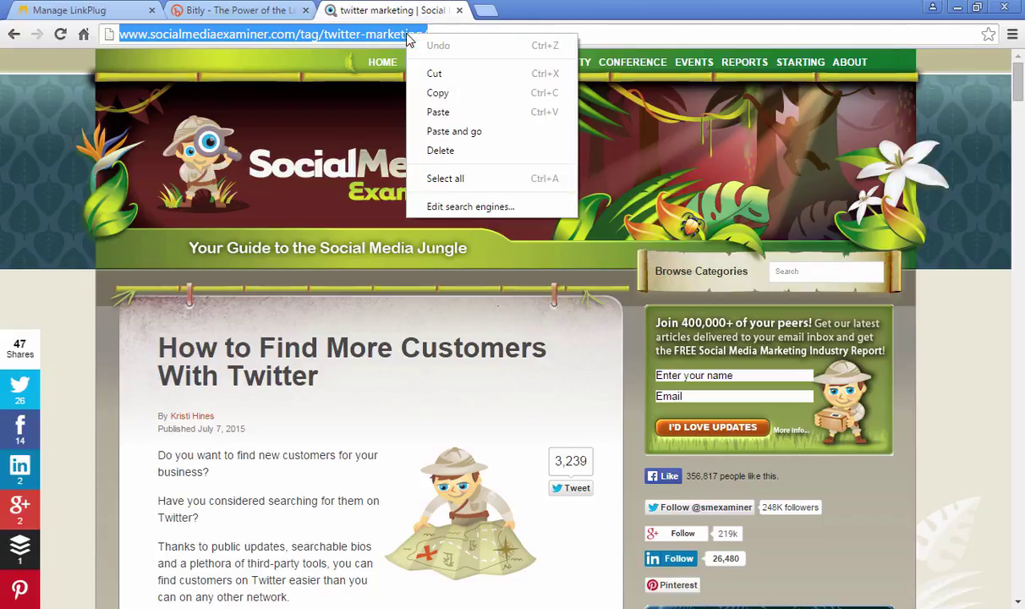
{"action": "left_click", "coordinate": [429, 91]}
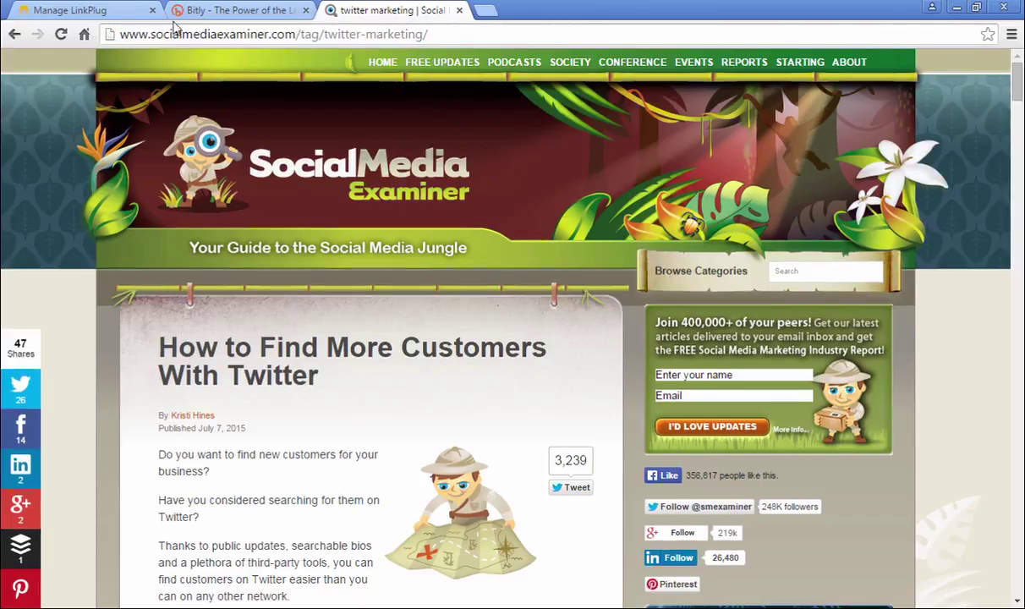
- Embed the ad on the pasted twitter-marketing page URL via Quick Plug, creating lnkplg.co/b8ER
{"action": "left_click", "coordinate": [101, 15]}
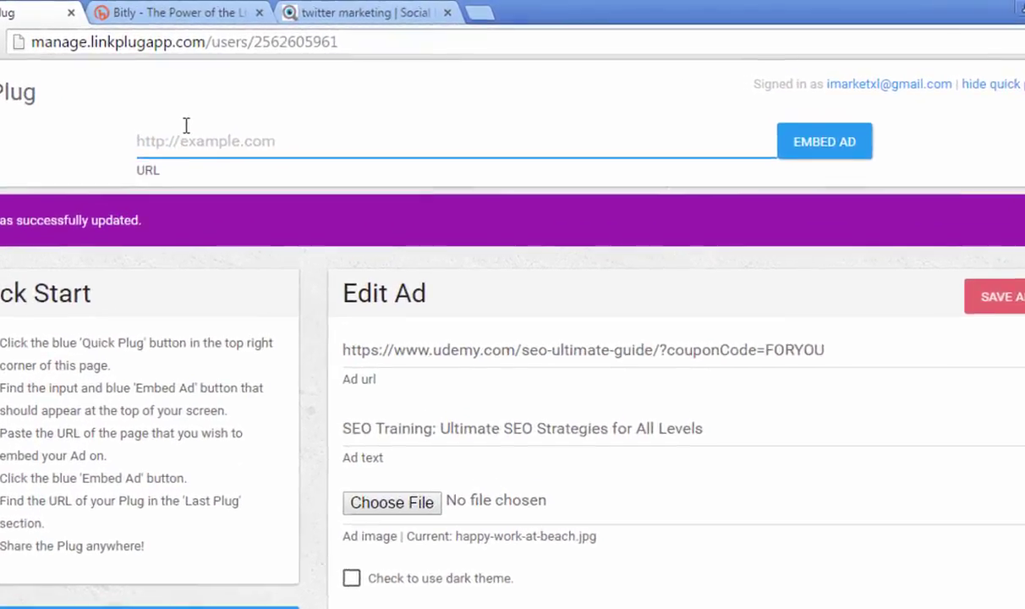
{"action": "key", "text": "ctrl+v"}
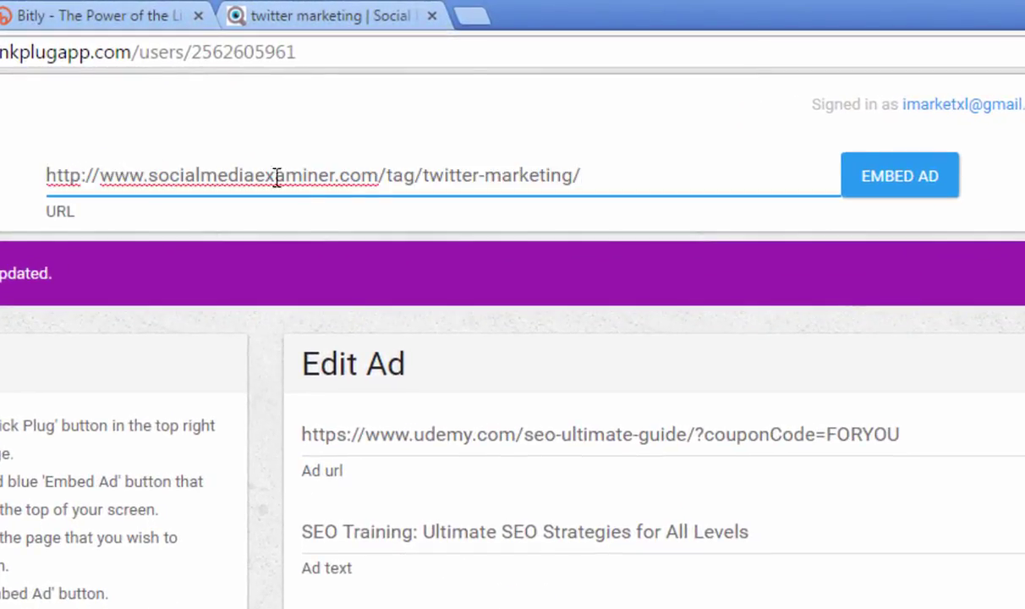
{"action": "left_click", "coordinate": [882, 184]}
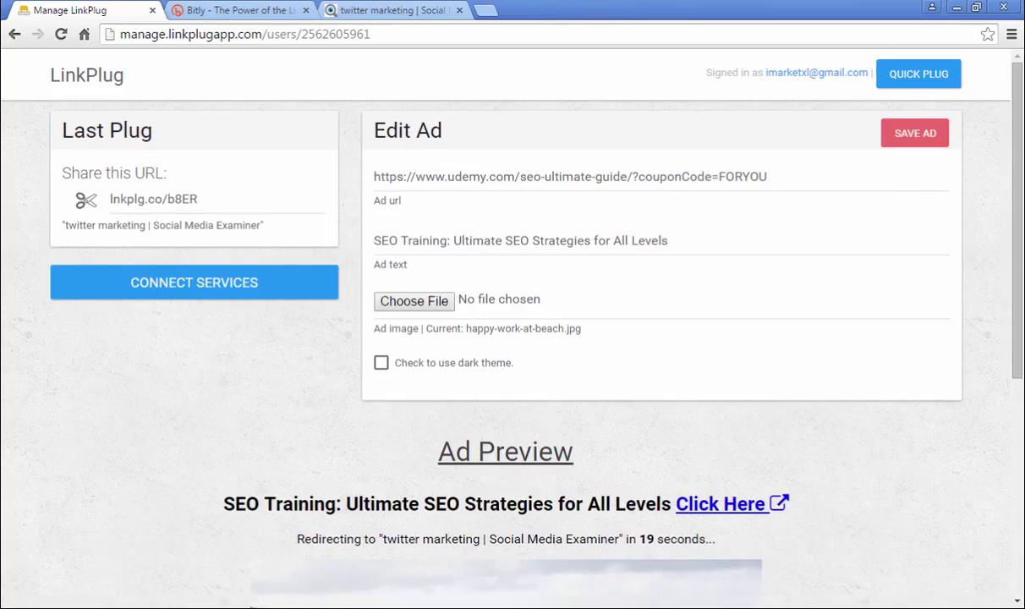
{"action": "left_click_drag", "start_coordinate": [1019, 218], "coordinate": [1021, 437]}
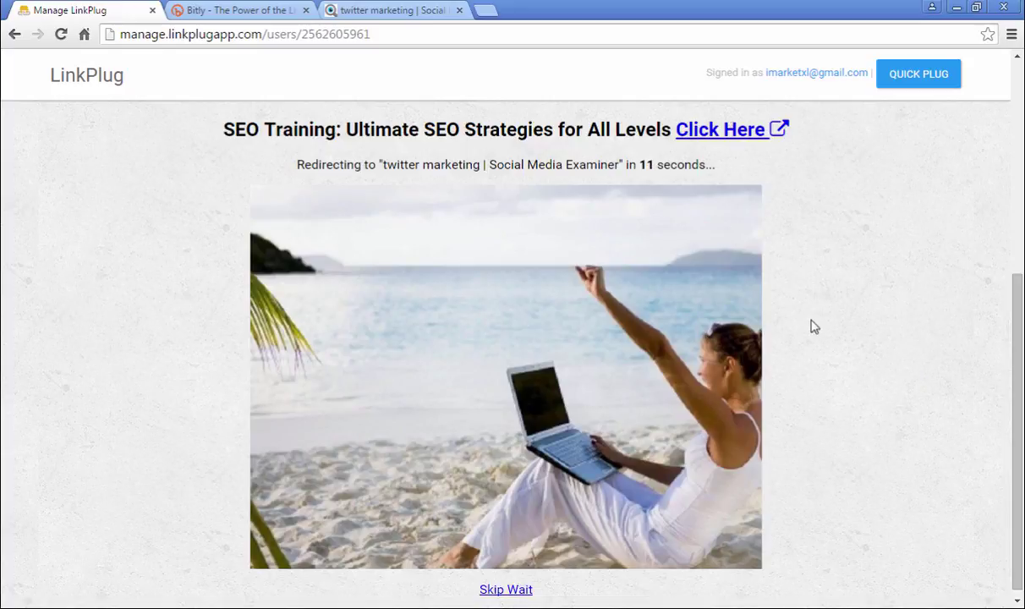
{"action": "scroll", "coordinate": [937, 405], "scroll_direction": "up", "scroll_amount": 5}
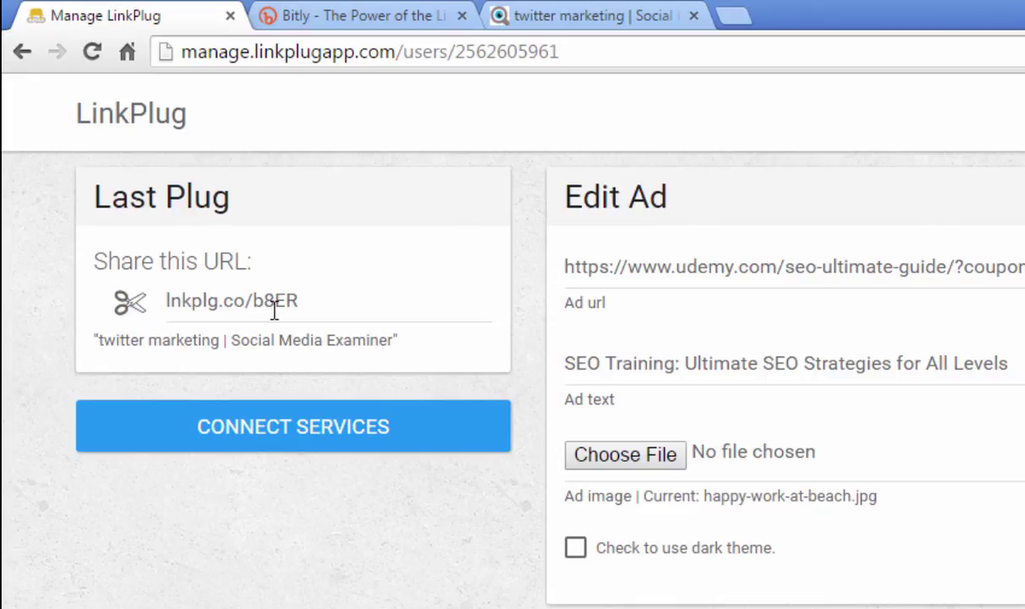
- Copy the lnkplg.co/b8ER short link from LinkPlug
{"action": "left_click", "coordinate": [274, 311]}
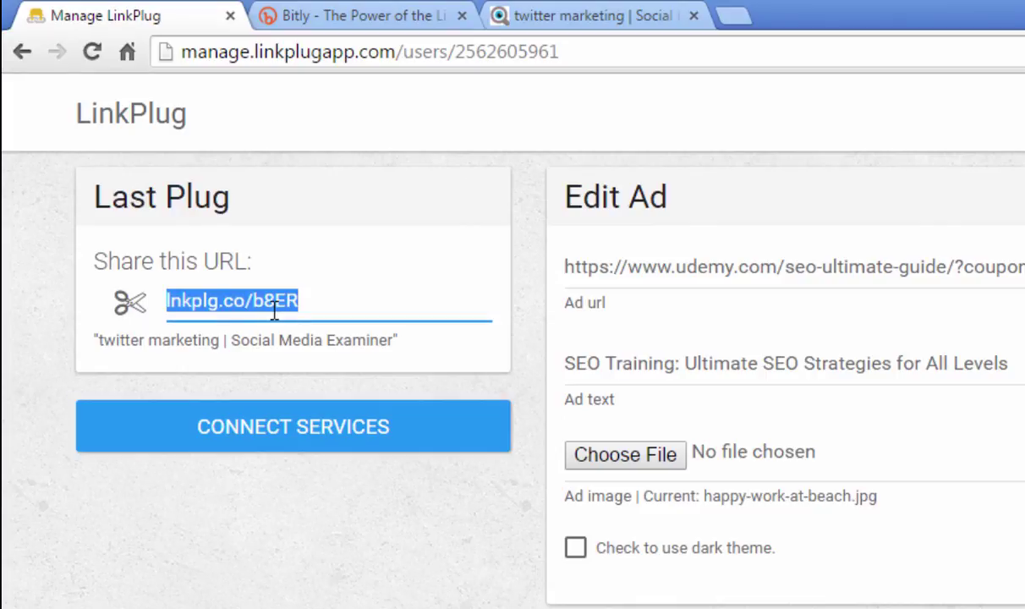
{"action": "right_click", "coordinate": [274, 311]}
{"action": "left_click", "coordinate": [353, 375]}
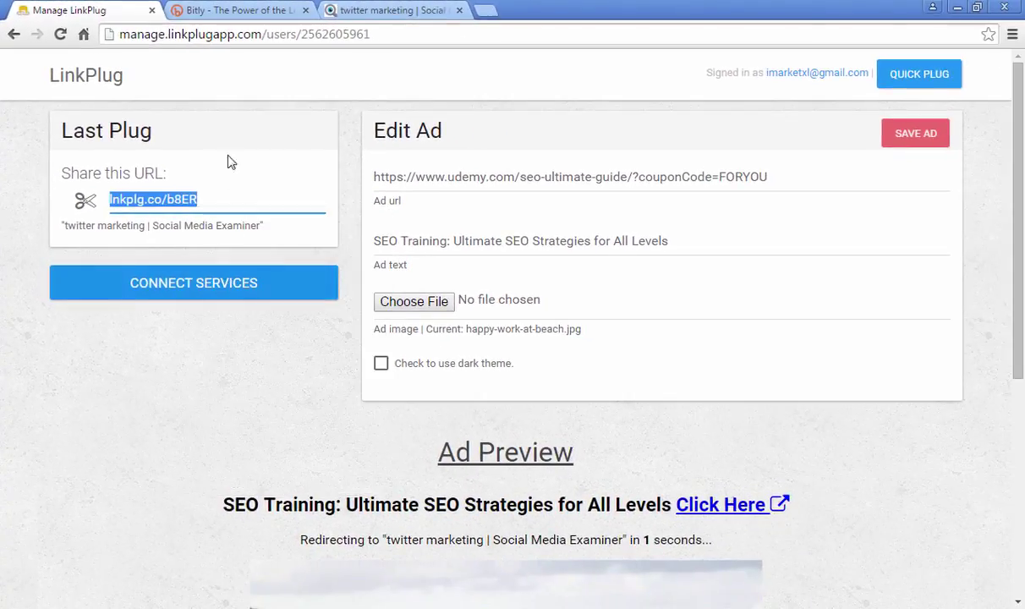
- Shorten lnkplg.co/b8ER in Bitly to bit.ly/1SjEzlM and copy the new link
{"action": "left_click", "coordinate": [224, 8]}
{"action": "left_click", "coordinate": [645, 97]}
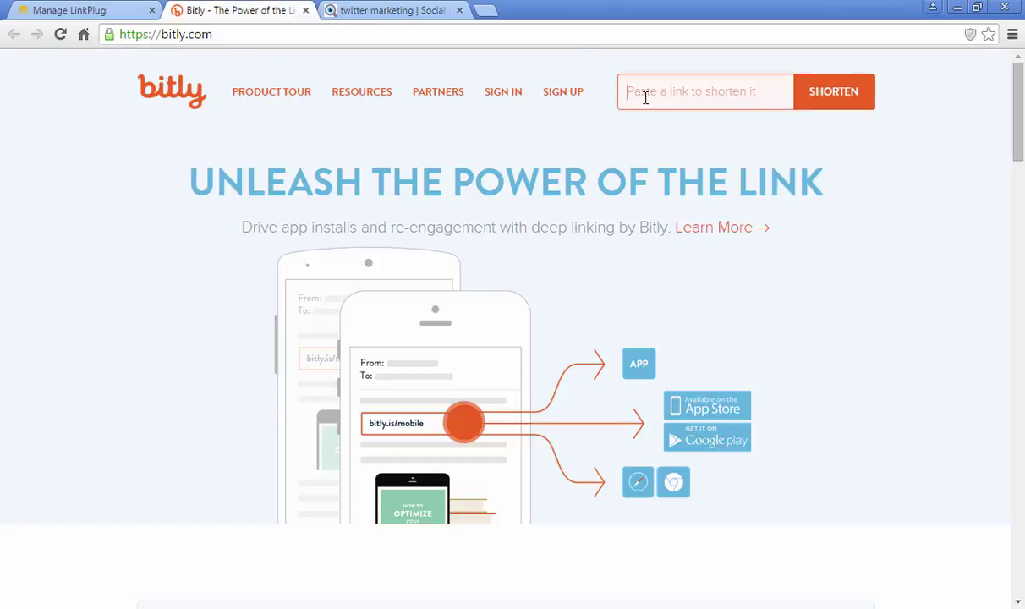
{"action": "key", "text": "ctrl+v"}
{"action": "left_click", "coordinate": [834, 105]}
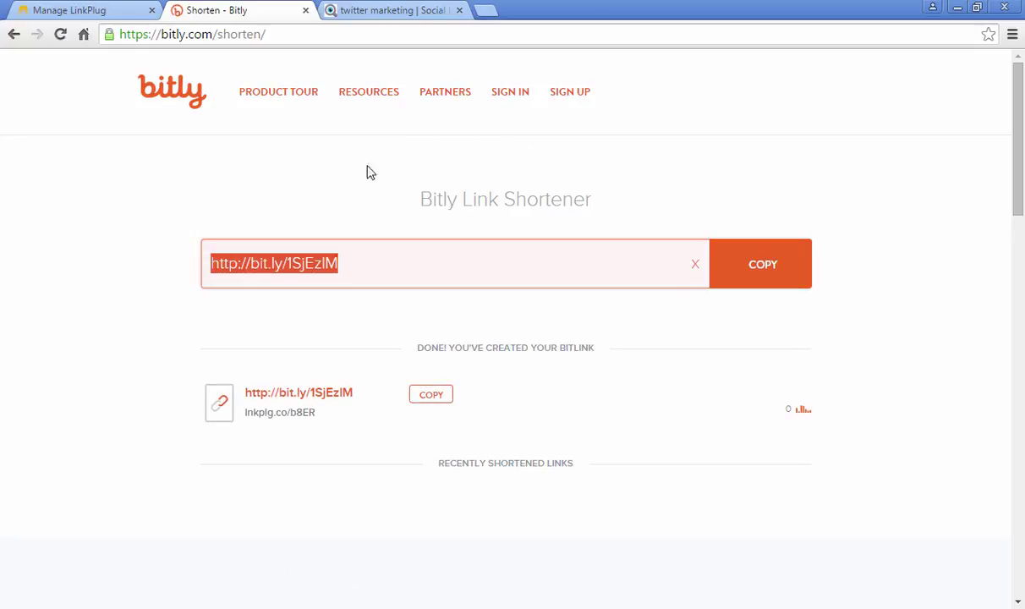
{"action": "left_click", "coordinate": [422, 397]}
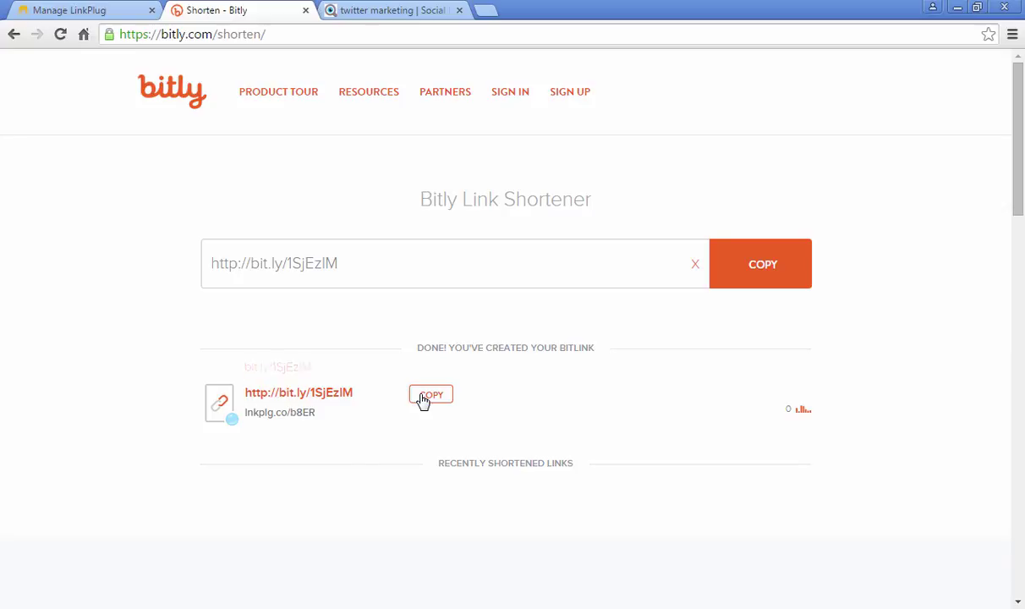
- Test bit.ly/1SjEzlM in a new tab, opening then closing the Udemy ad tab
{"action": "left_click", "coordinate": [486, 11]}
{"action": "key", "text": "ctrl+v"}
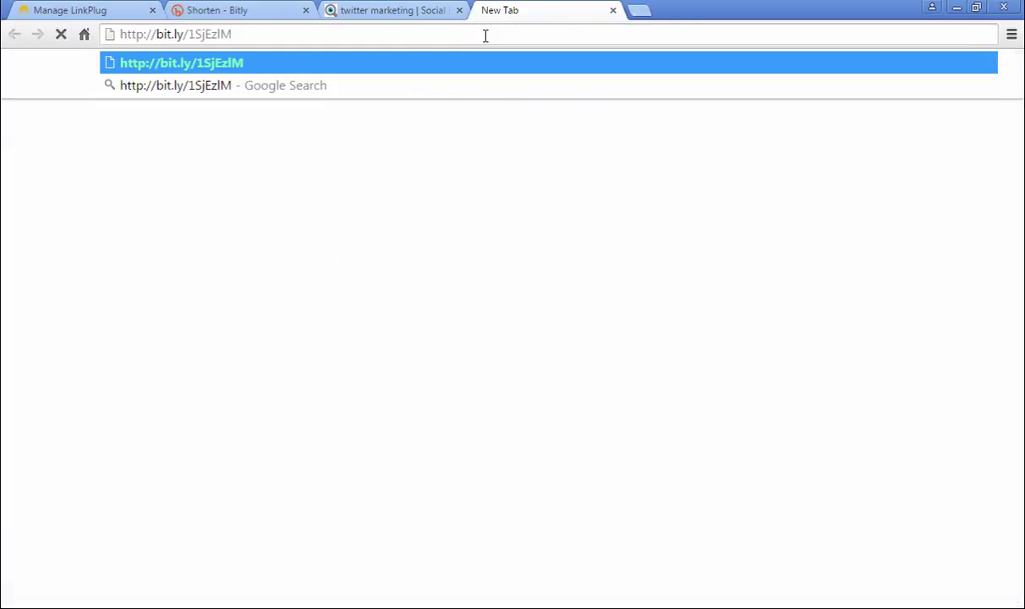
{"action": "key", "text": "Return"}
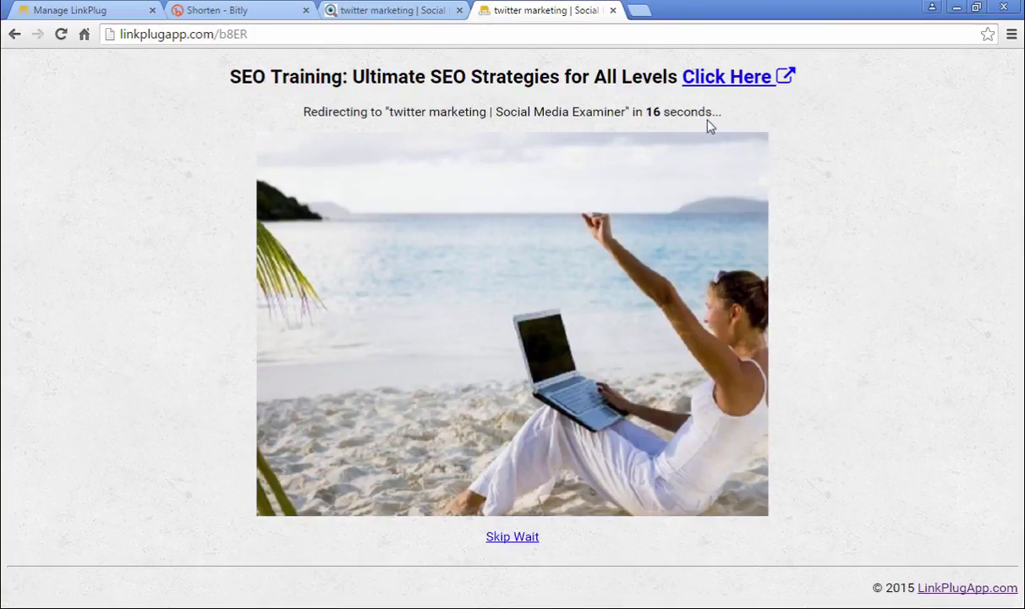
{"action": "left_click", "coordinate": [740, 83]}
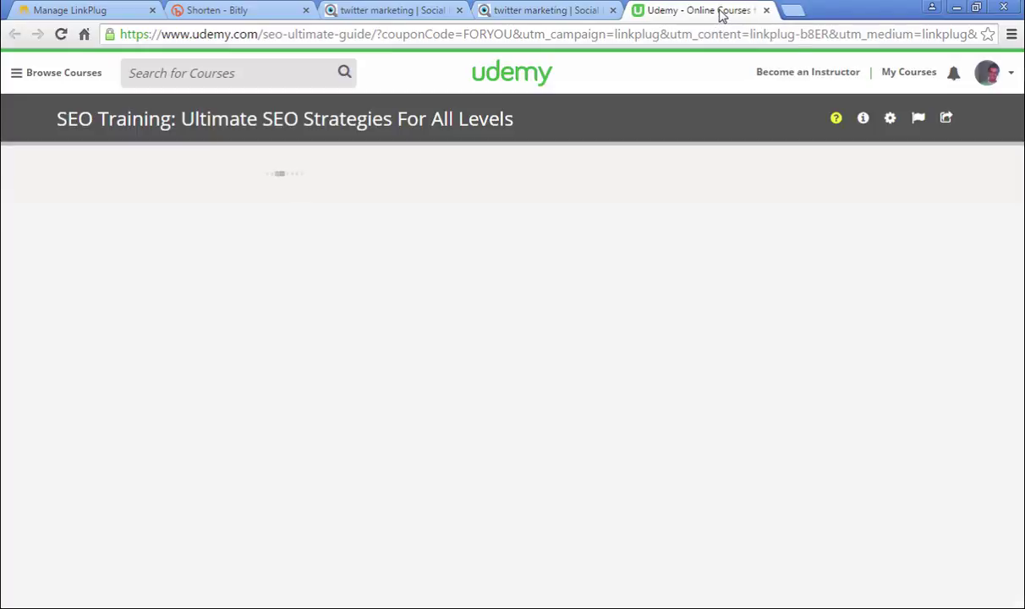
{"action": "left_click", "coordinate": [767, 10]}
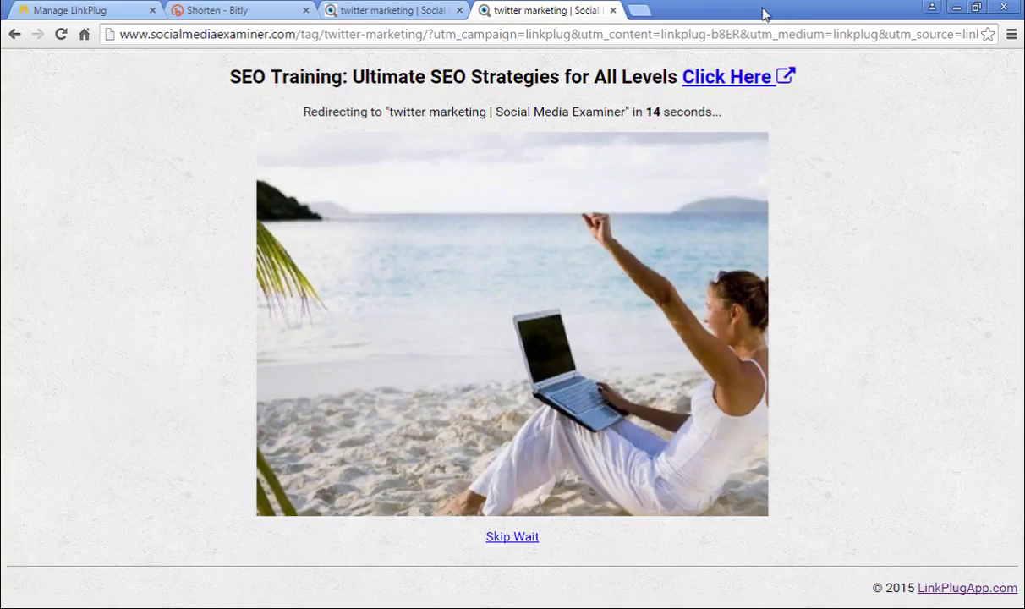